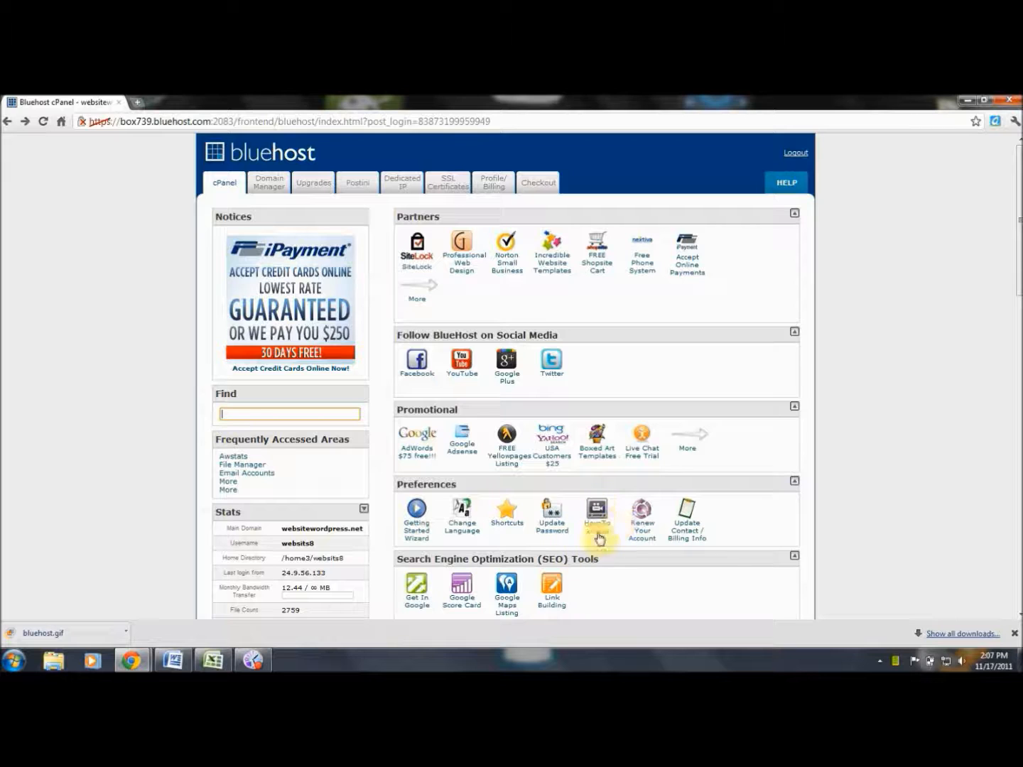
Scroll down to the Mail section and open Email Accounts.
drag(1018, 291, 1018, 380)
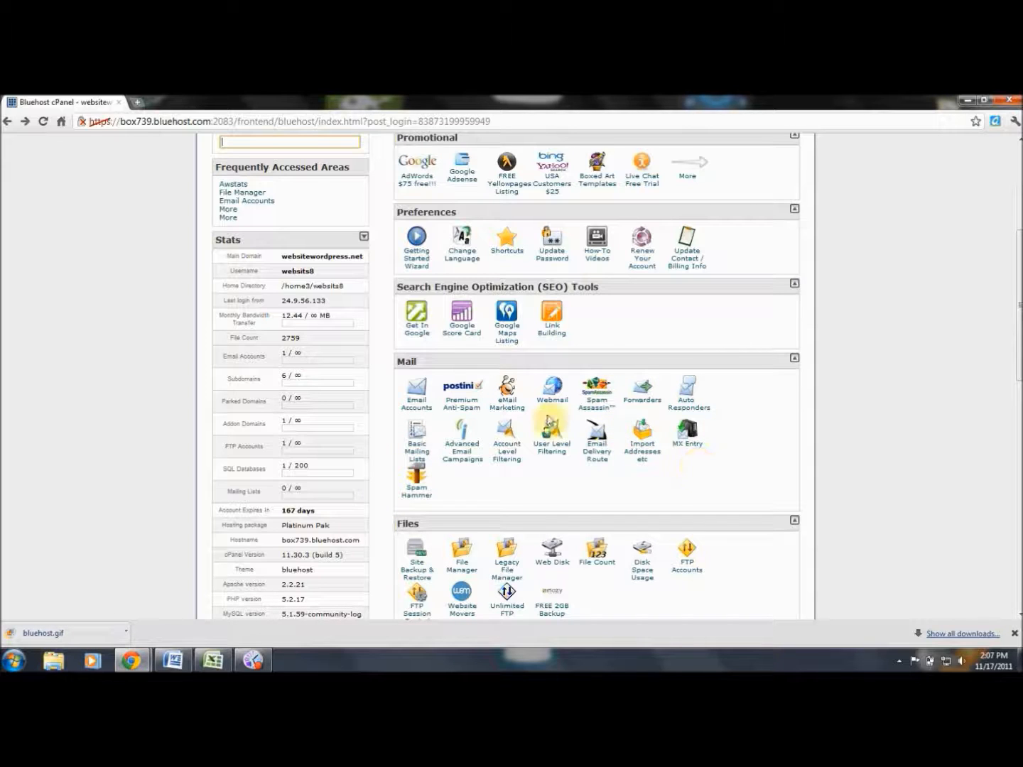
click(417, 392)
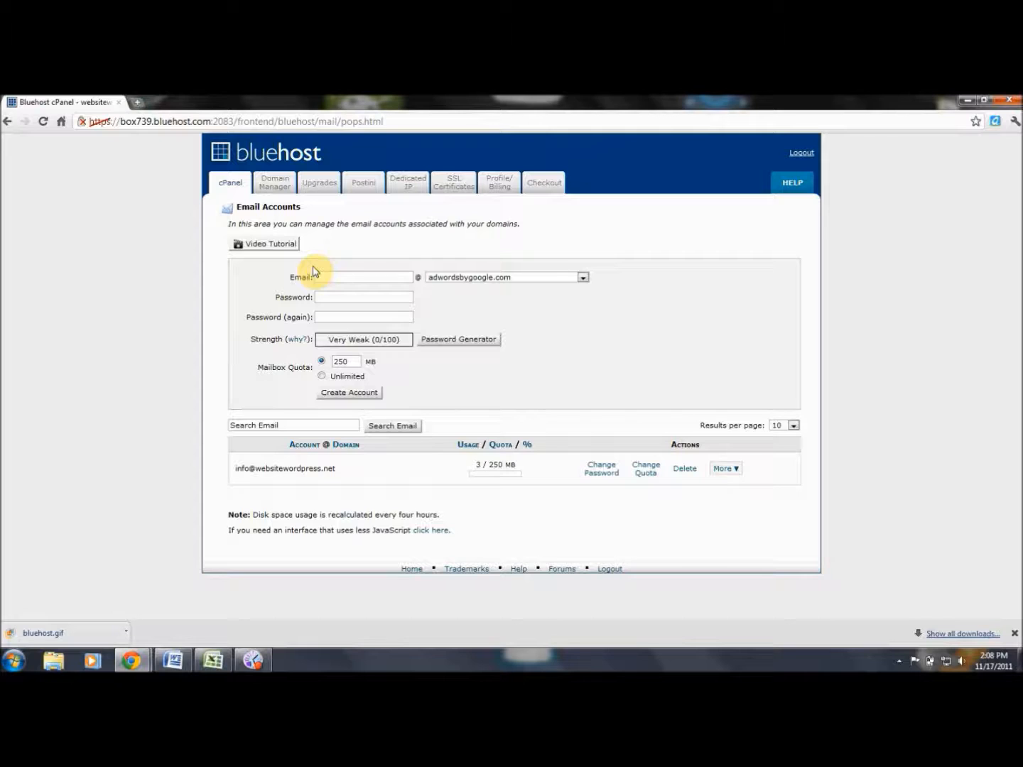
click(347, 277)
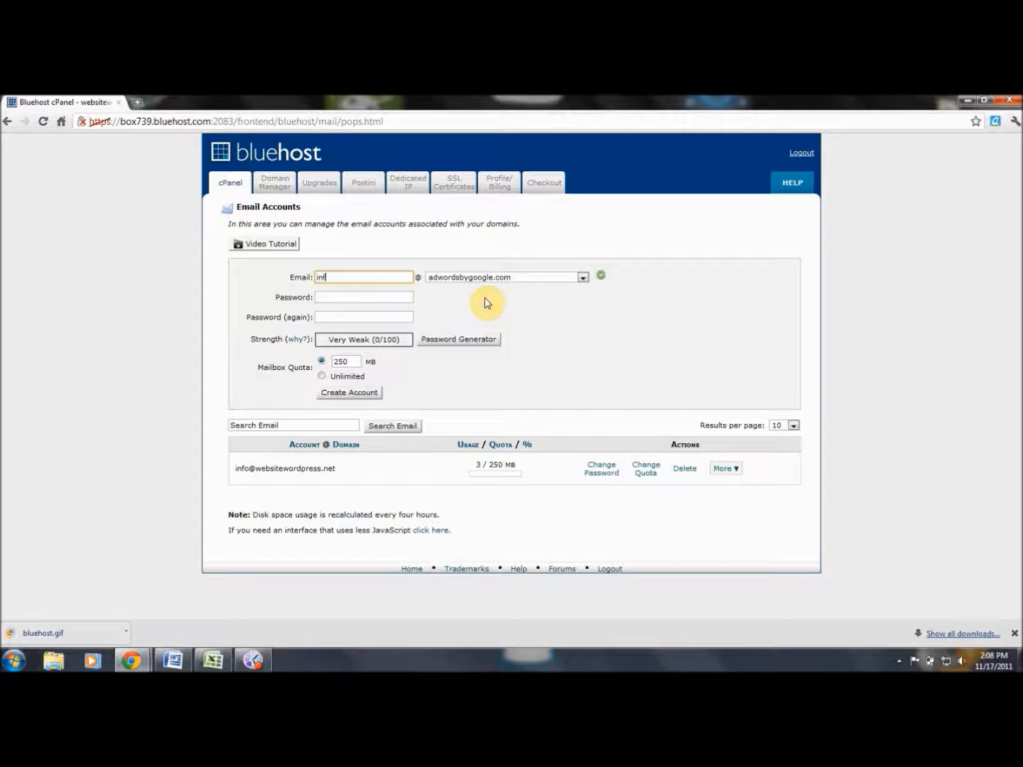
click(471, 316)
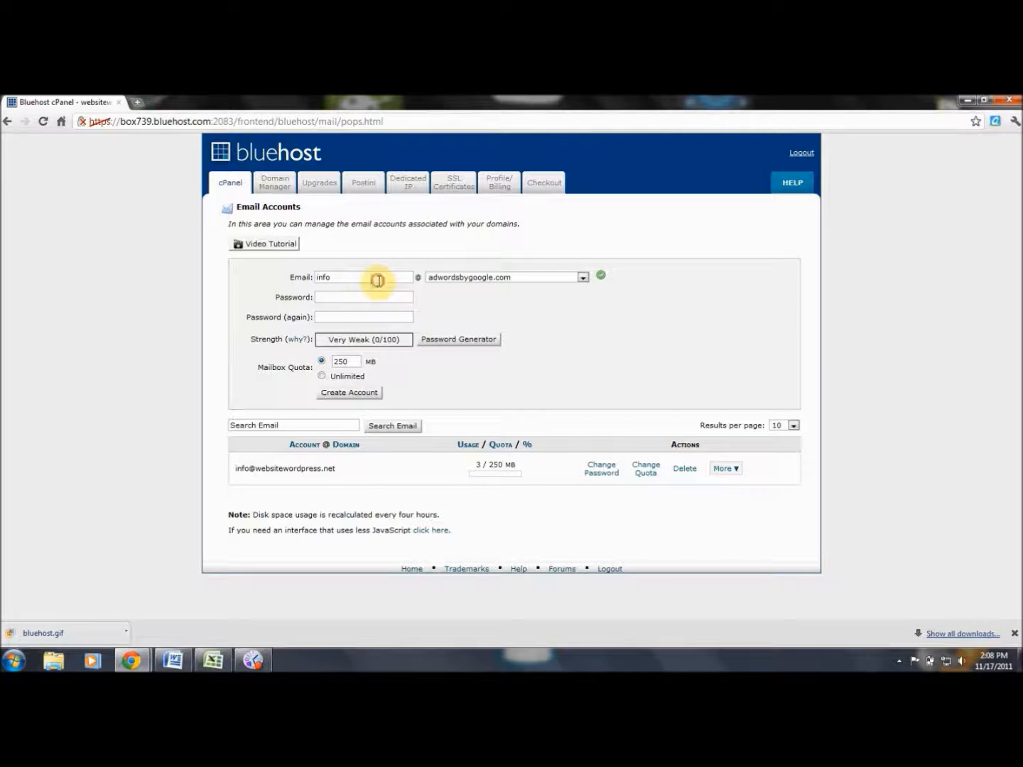
drag(379, 282, 246, 279)
key(BackSpace)
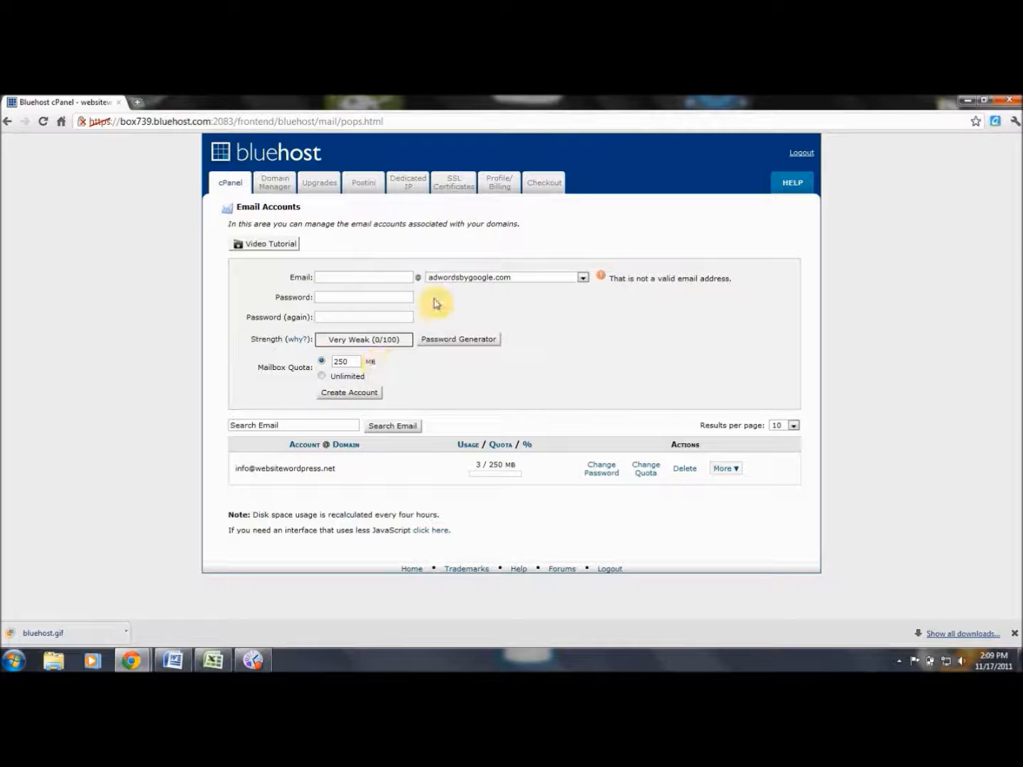
click(398, 277)
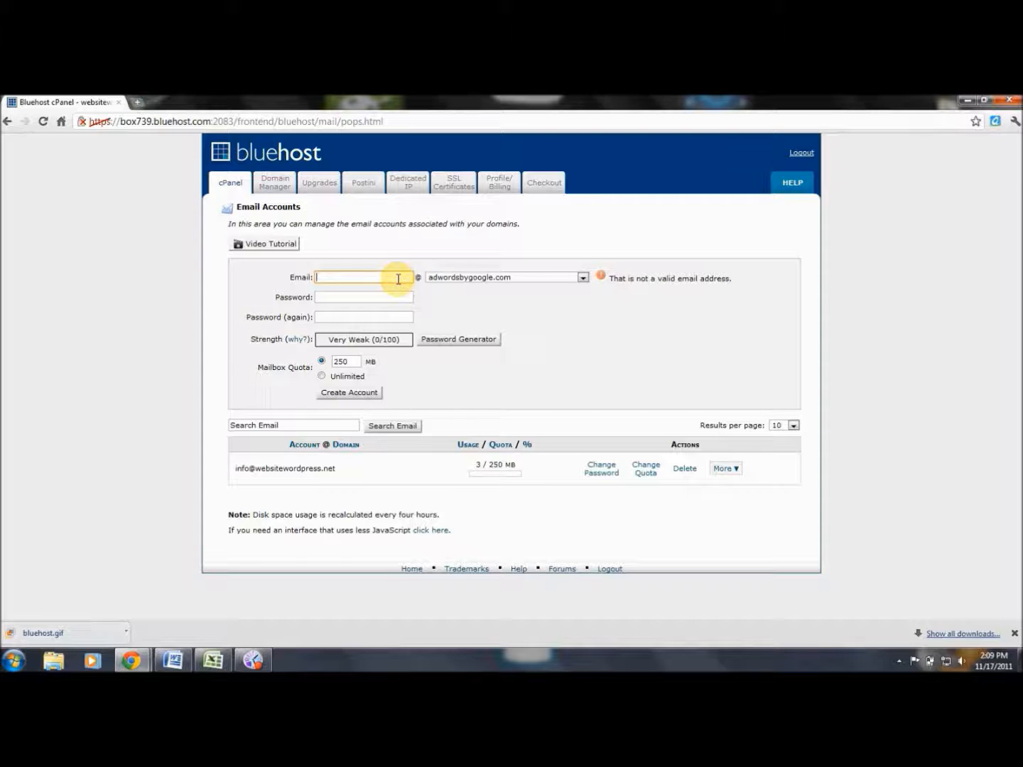
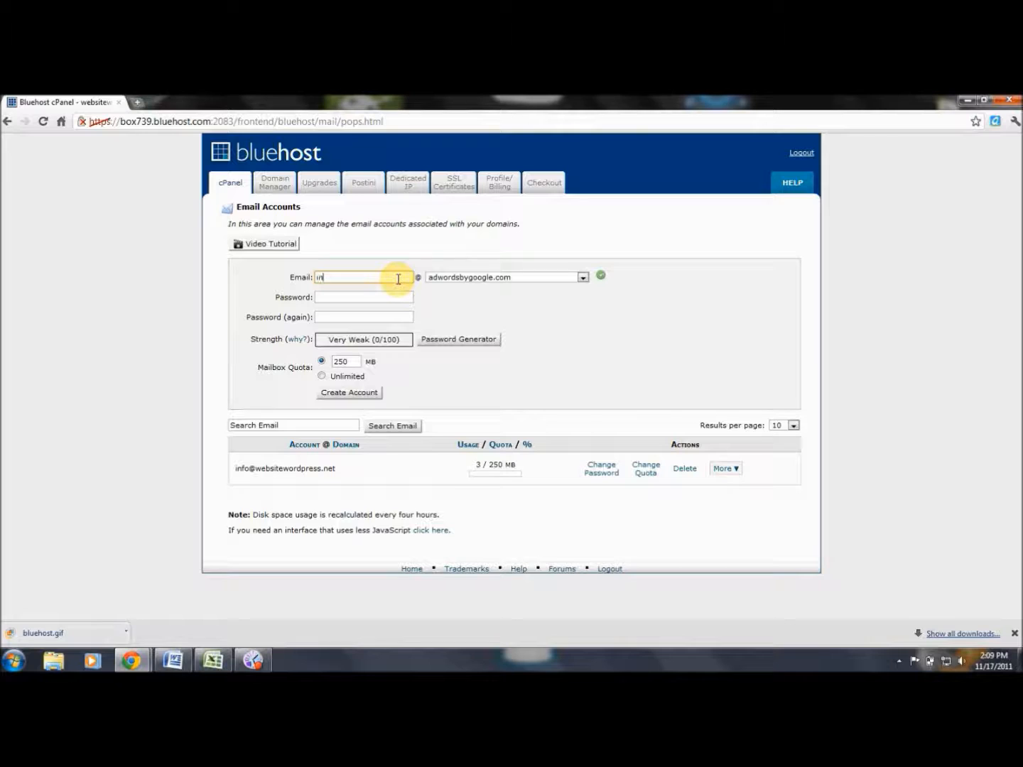
click(447, 298)
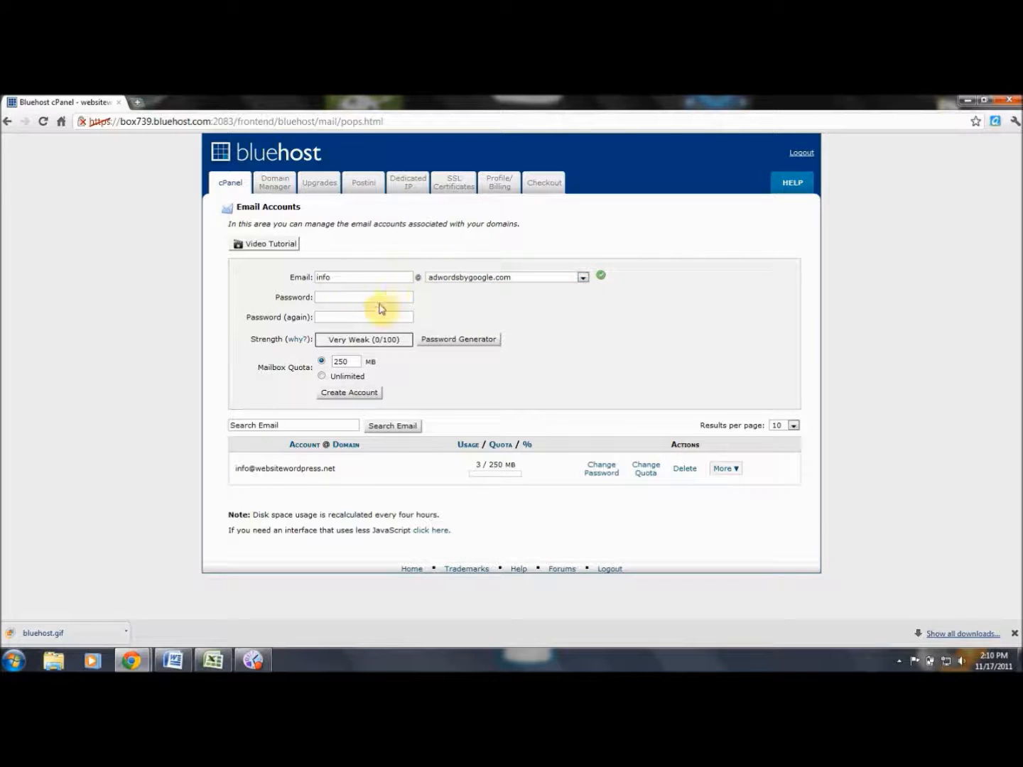
double_click(359, 277)
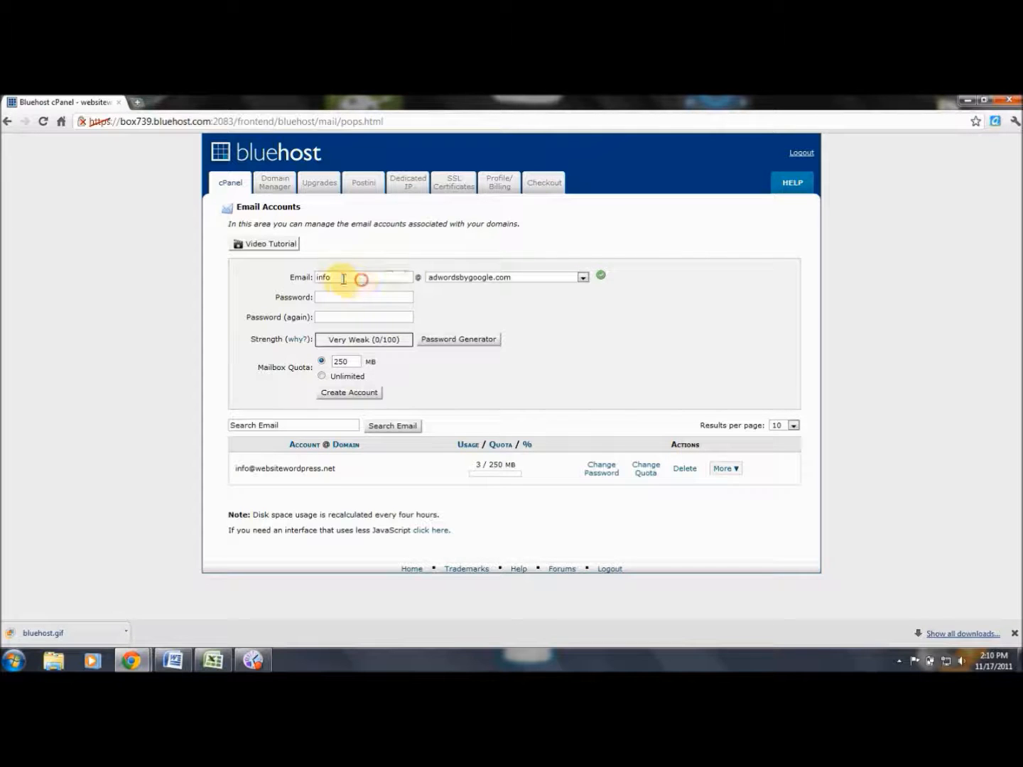
key(BackSpace)
text(sales)
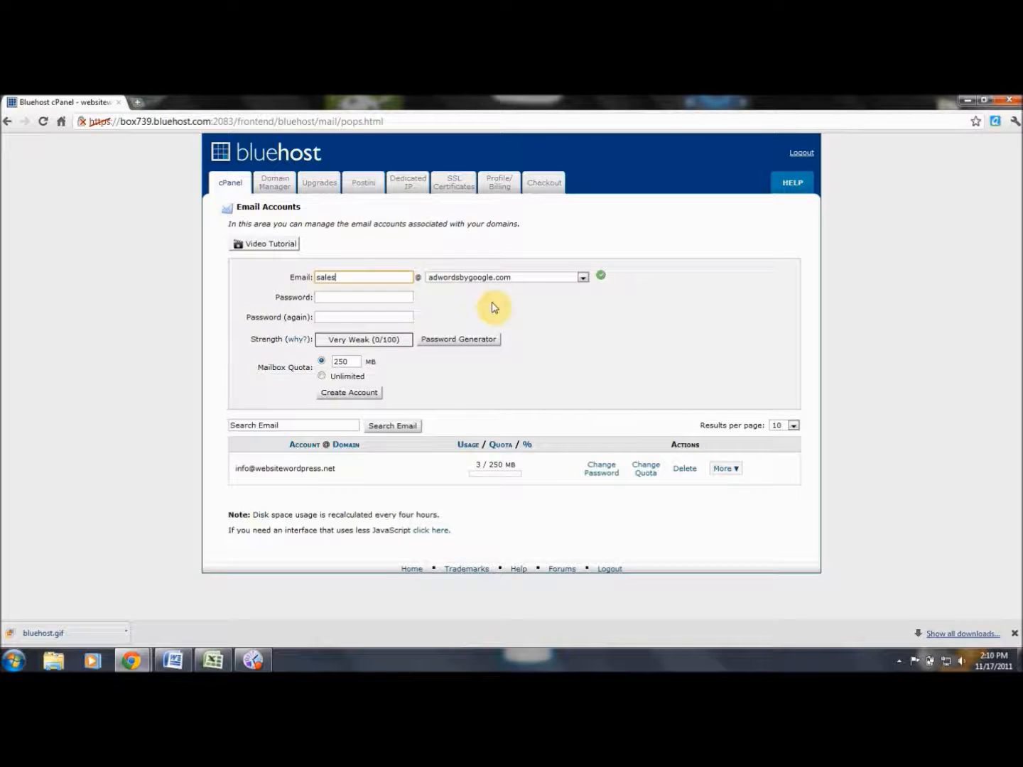
key(BackSpace)
key(BackSpace)
key(BackSpace)
key(BackSpace)
text(poll)
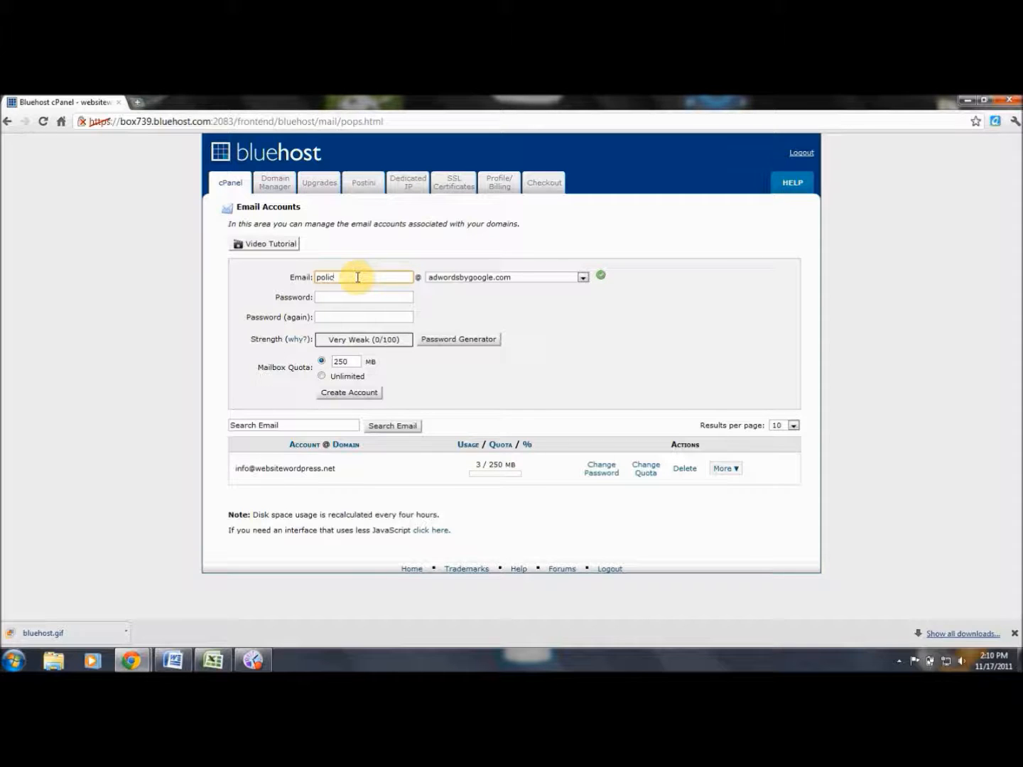
click(449, 309)
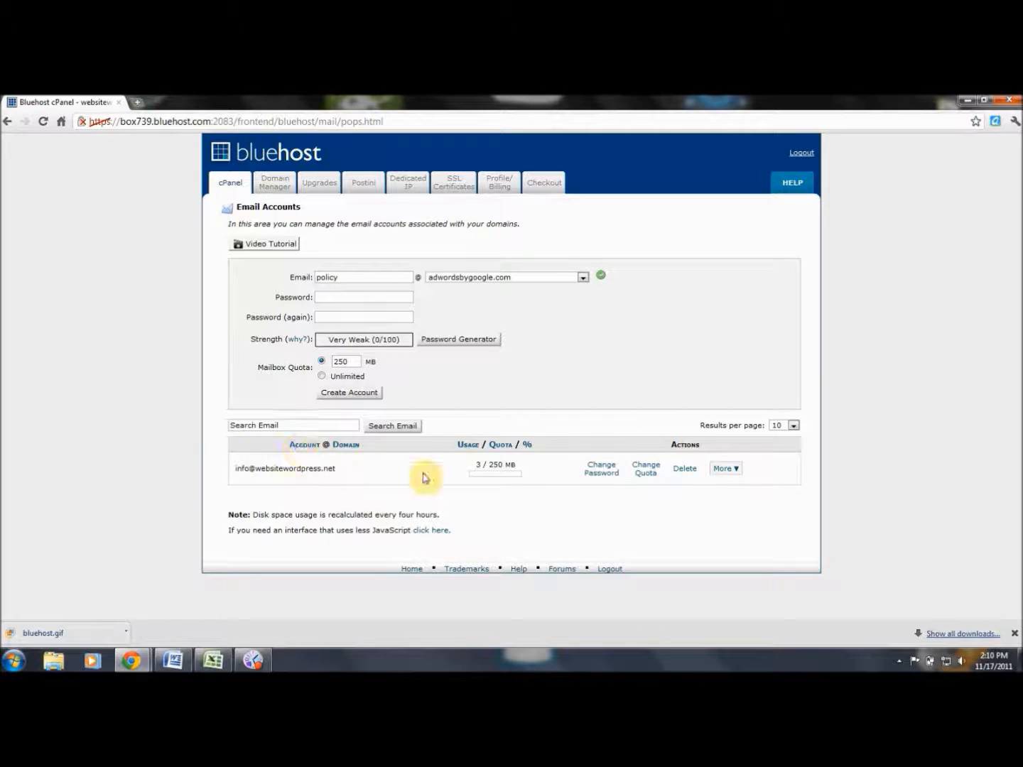
Log into webmail for the existing websitewordpress.net mailbox using its password.
click(736, 470)
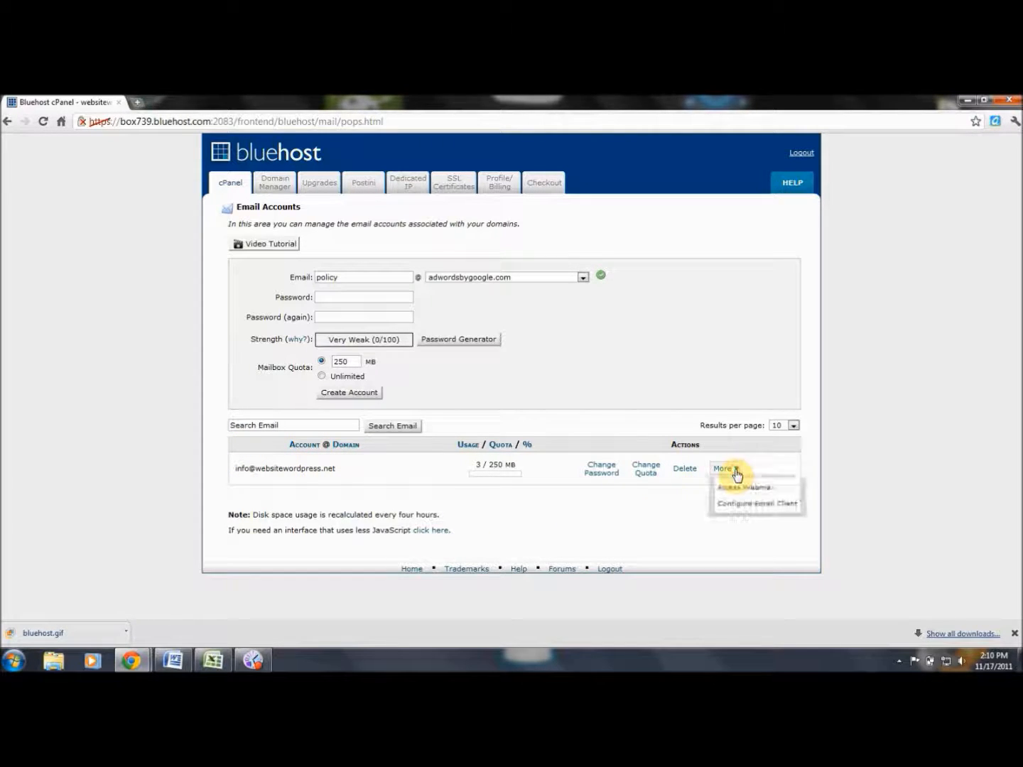
click(738, 487)
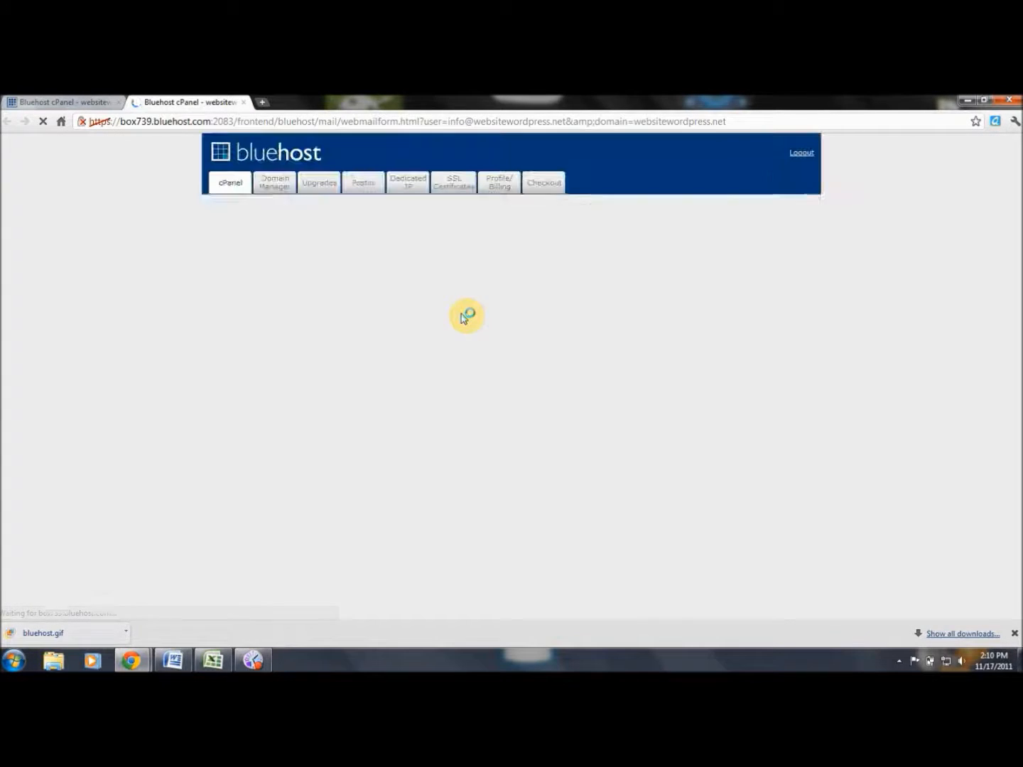
click(477, 242)
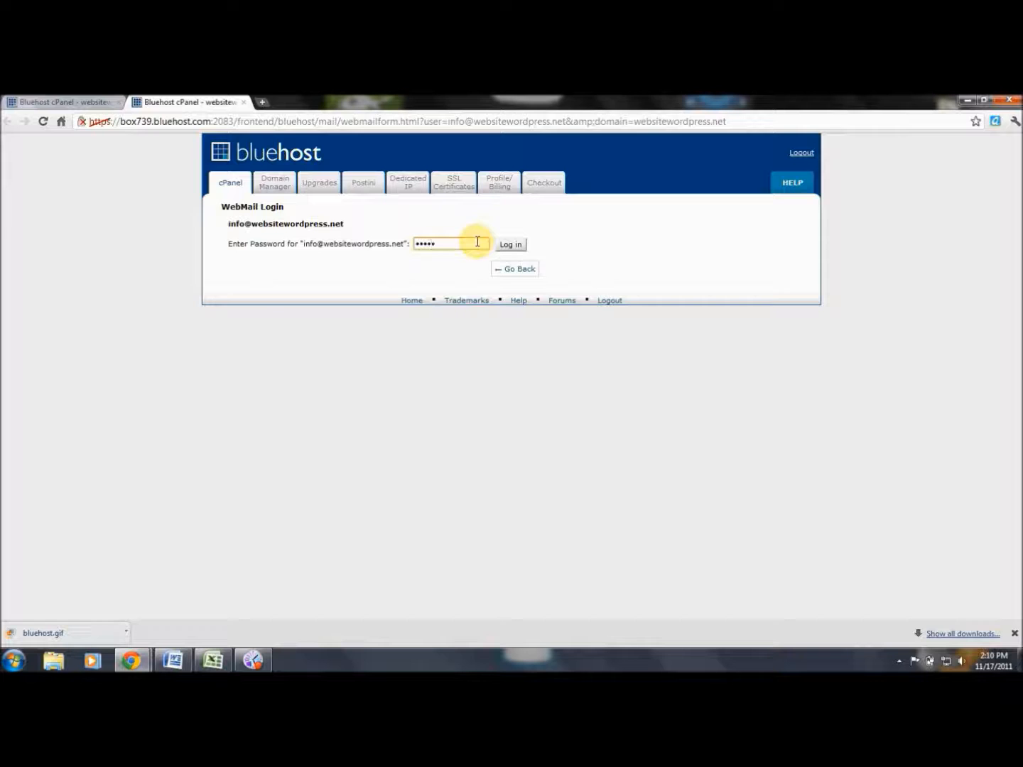
click(510, 244)
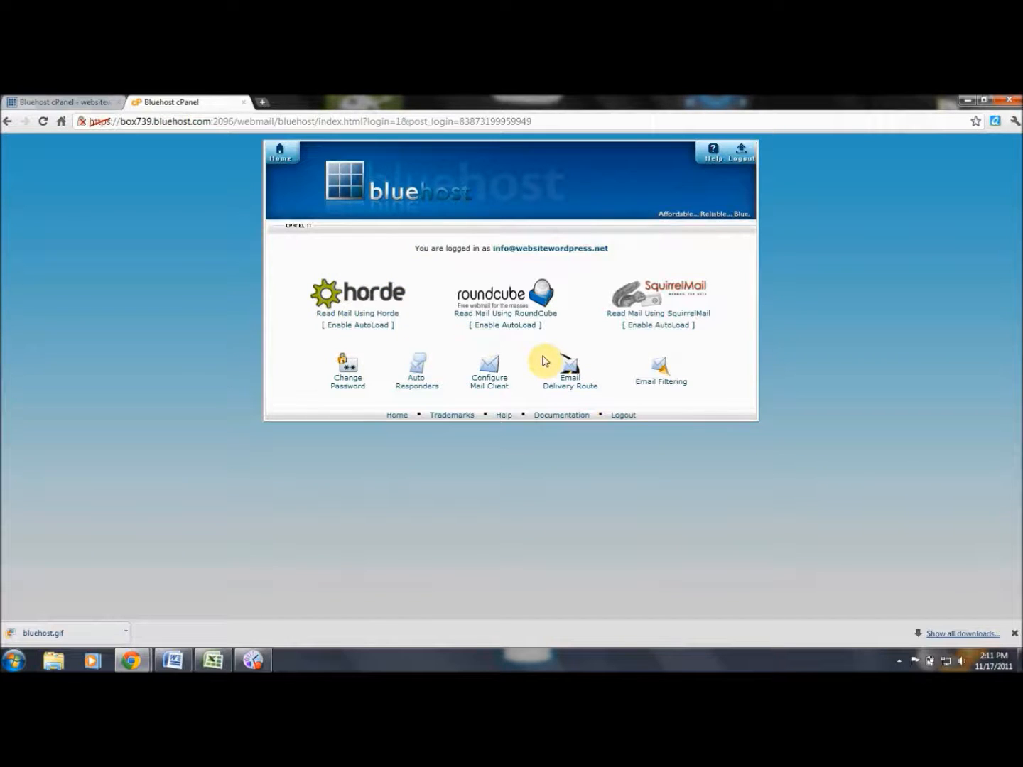
View the mail client configuration, Auto Responders and Email Delivery Route pages, then return to WebMail Login.
click(492, 392)
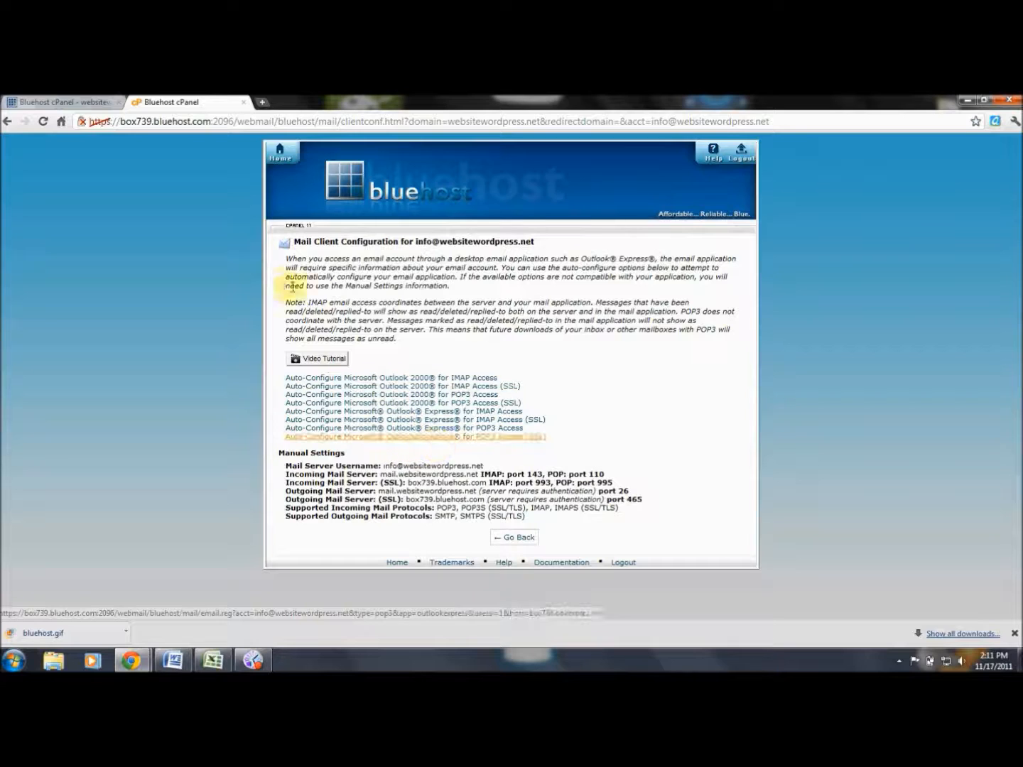
click(7, 122)
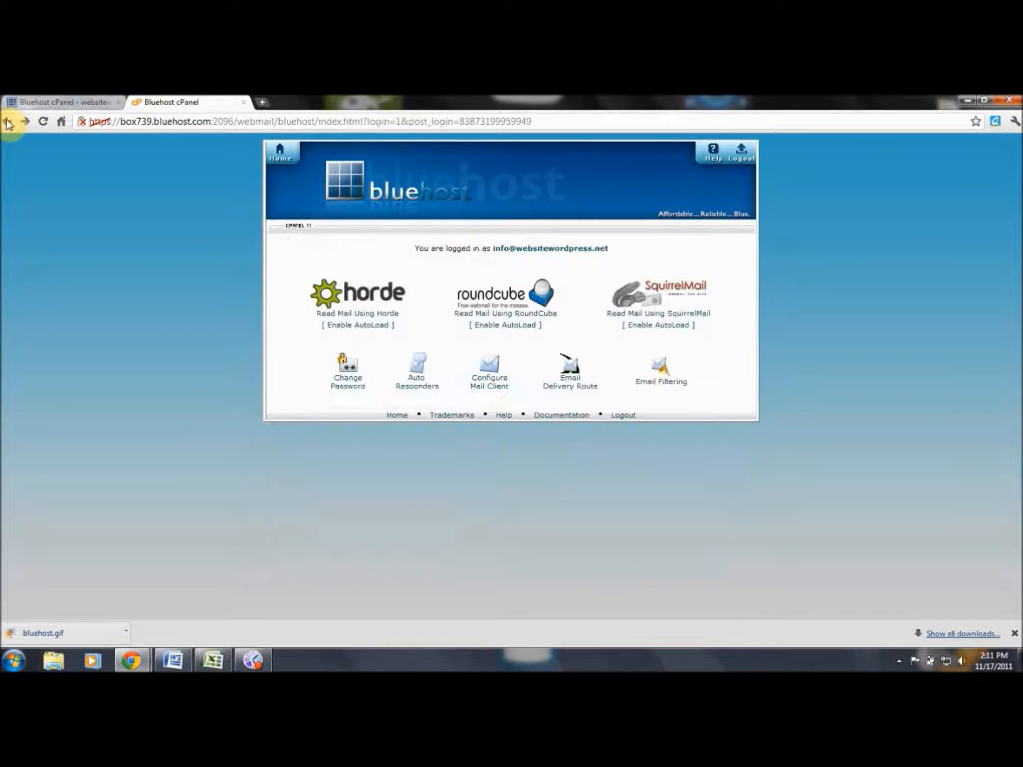
click(417, 388)
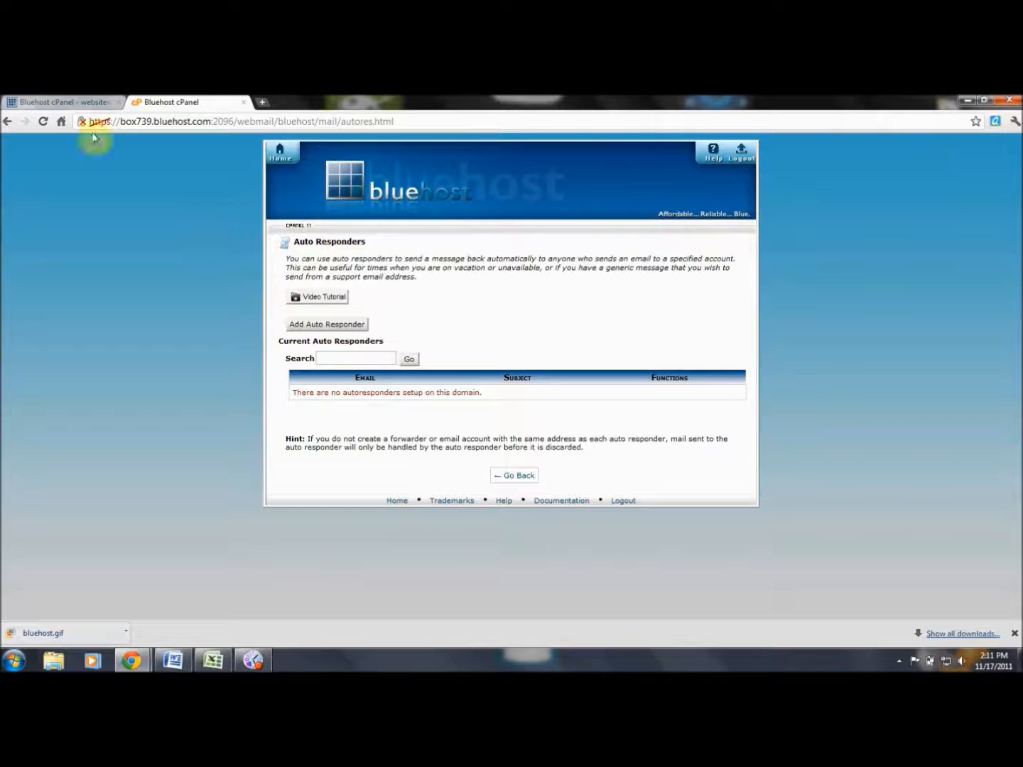
click(9, 121)
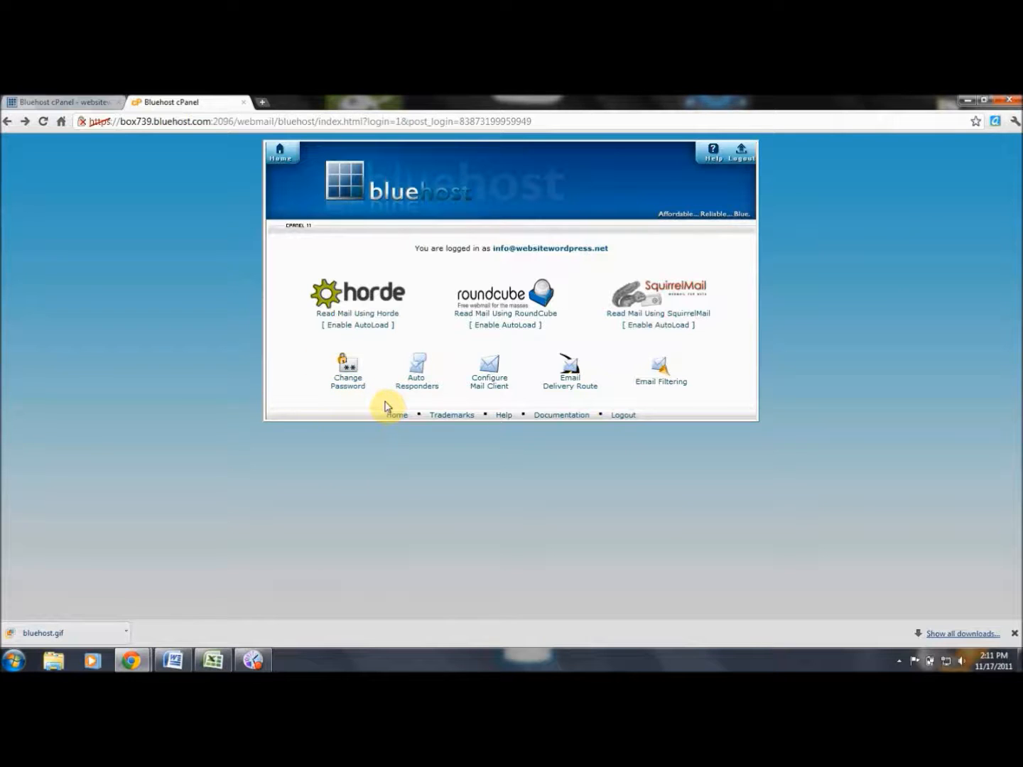
click(572, 390)
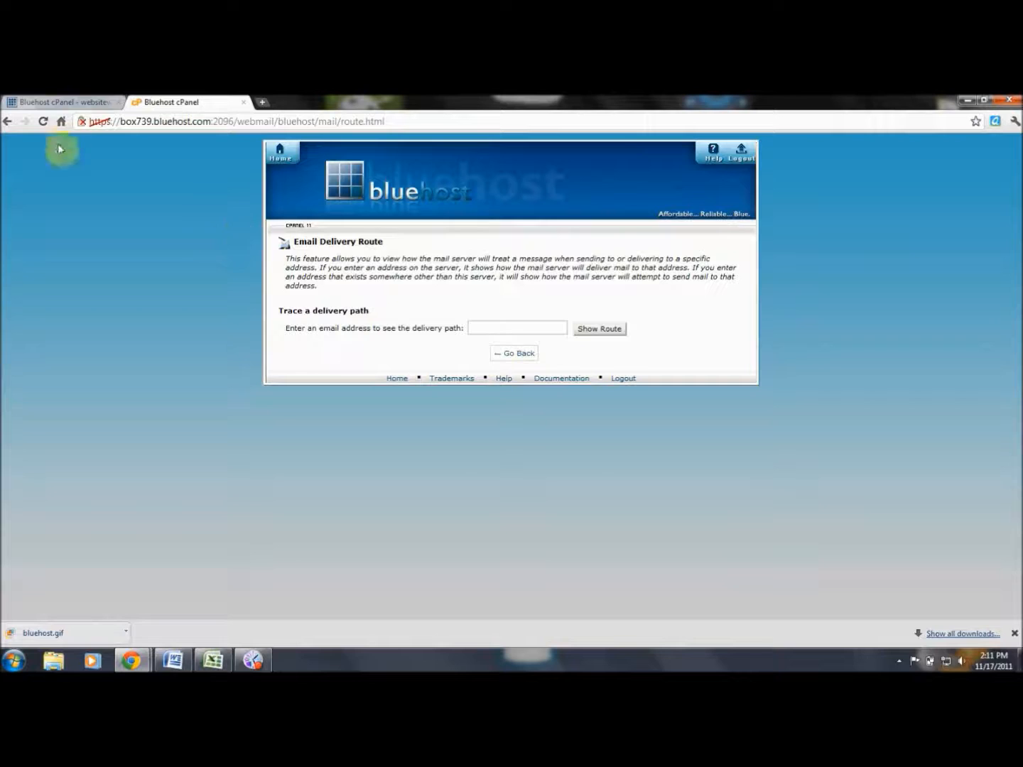
click(7, 121)
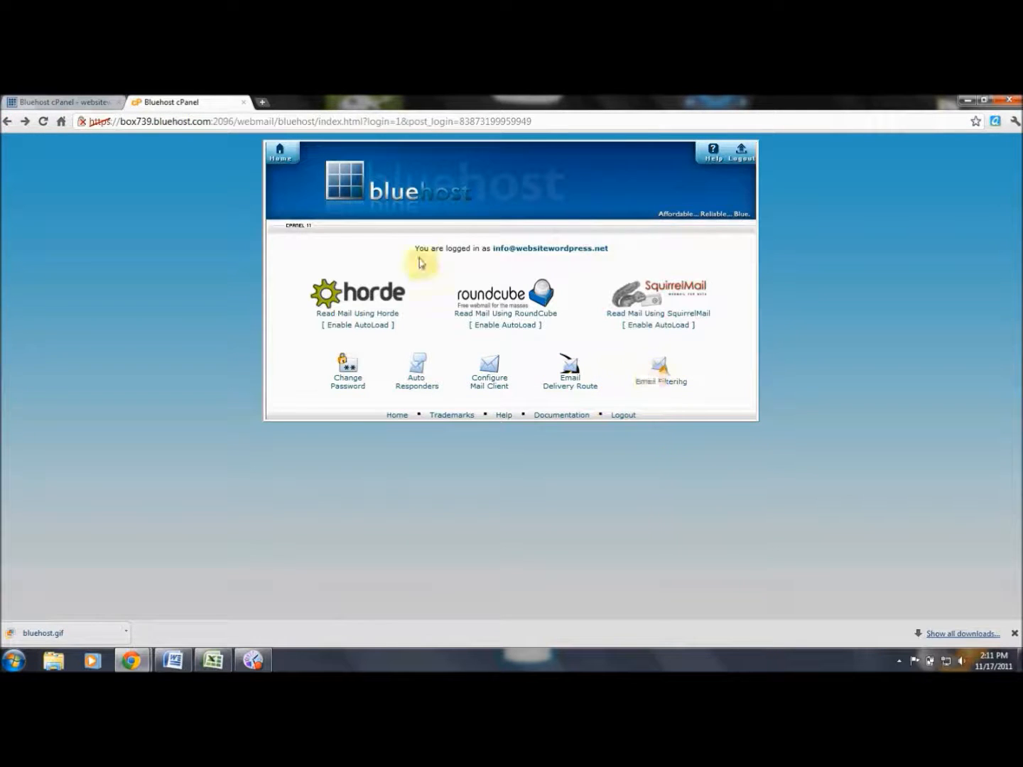
click(7, 121)
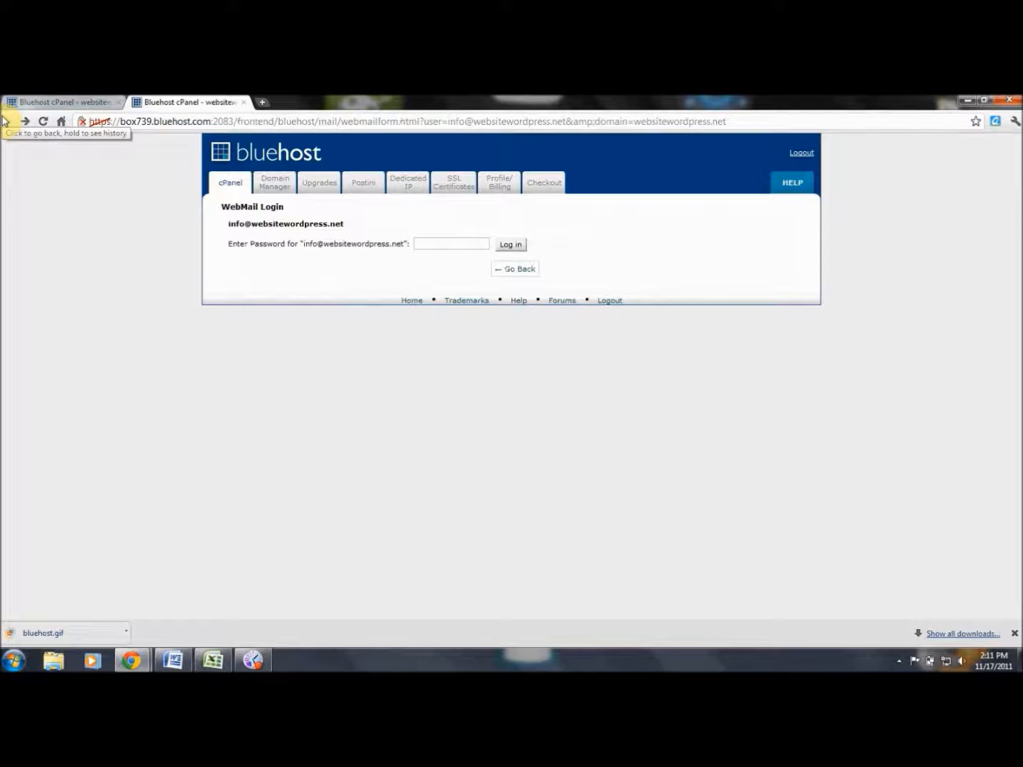
Close the webmail tab and go back to the cPanel home, scrolled to the Mail tools.
click(243, 101)
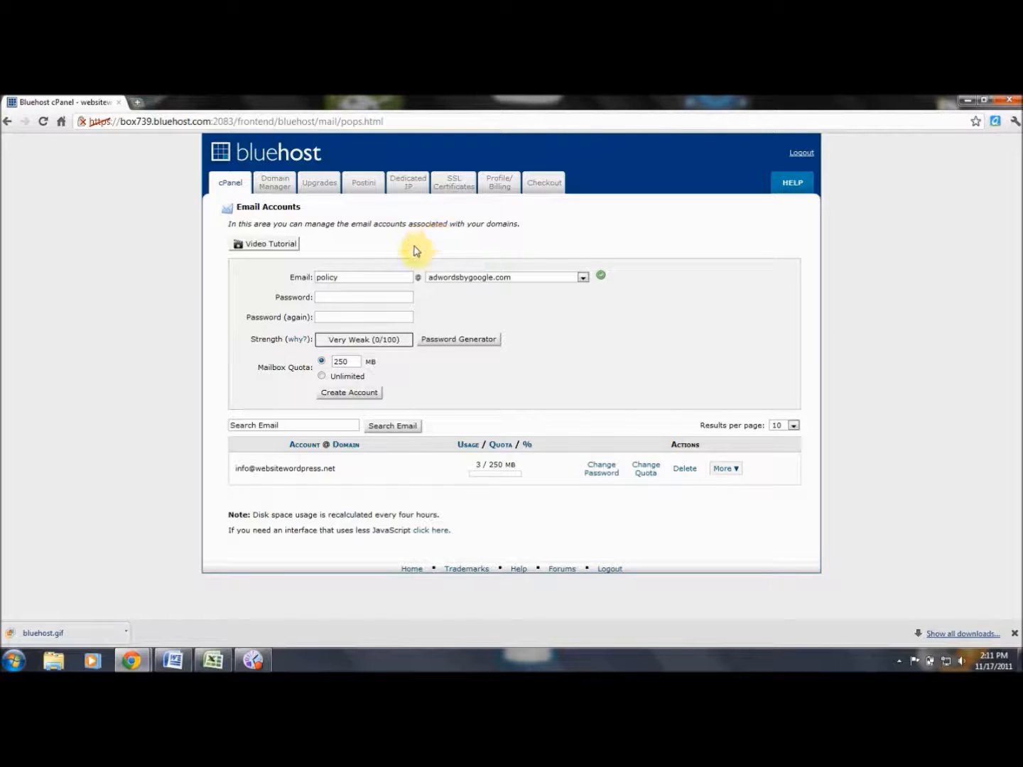
click(8, 121)
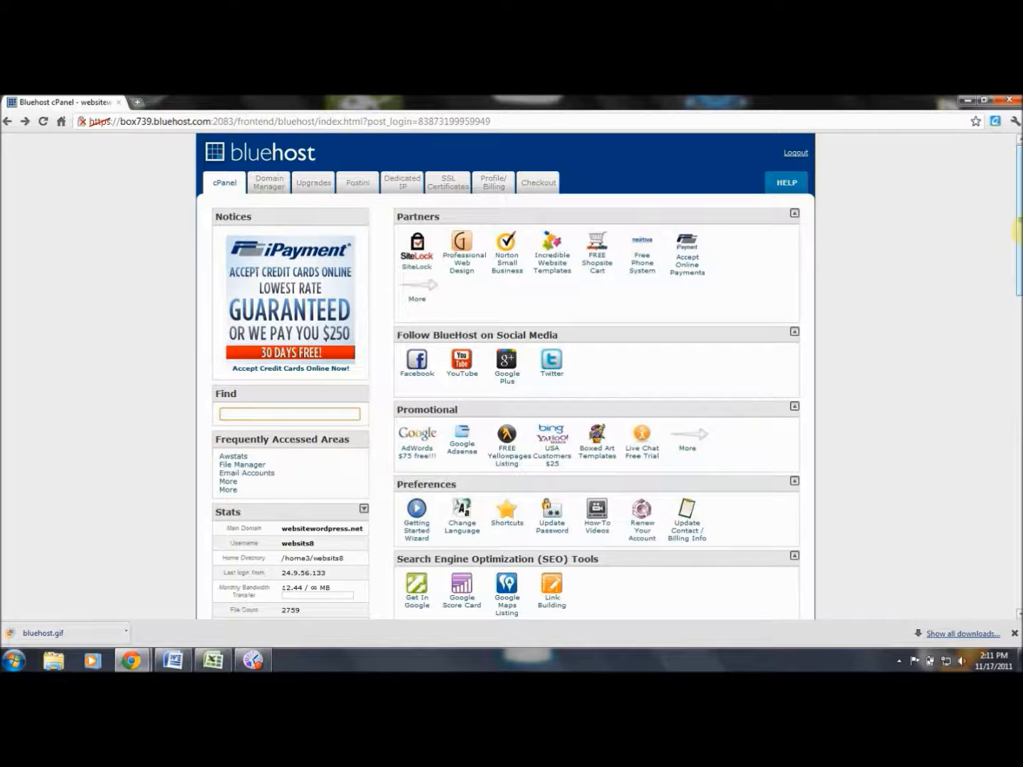
drag(1018, 228, 1017, 334)
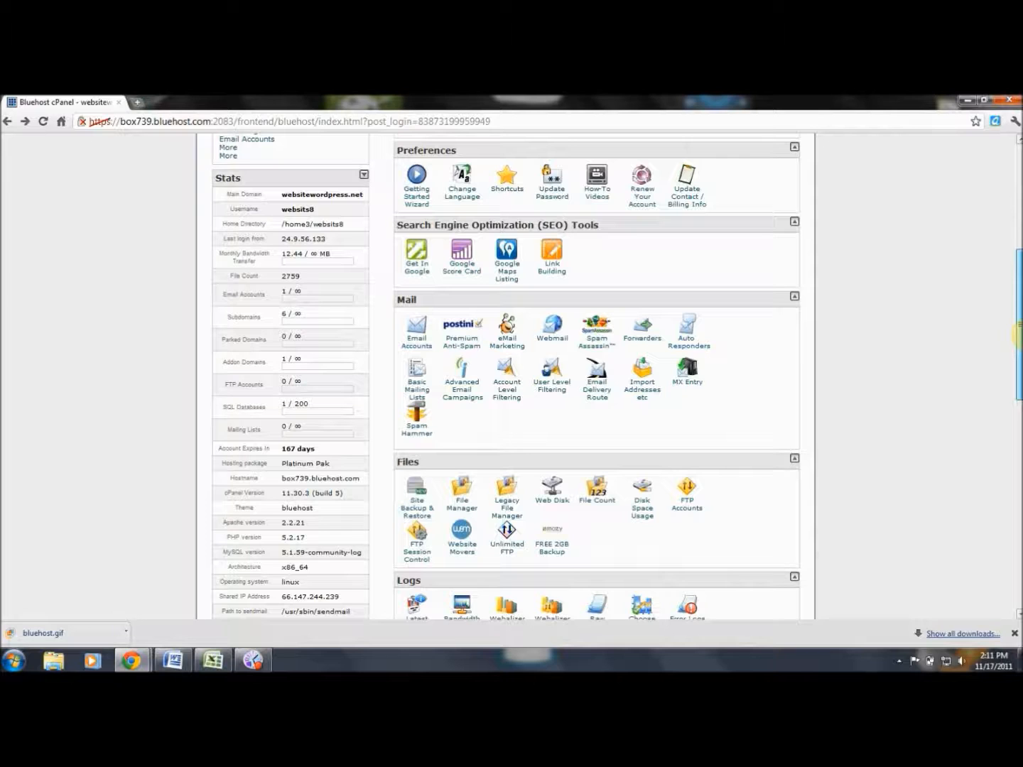
drag(1018, 334, 1017, 359)
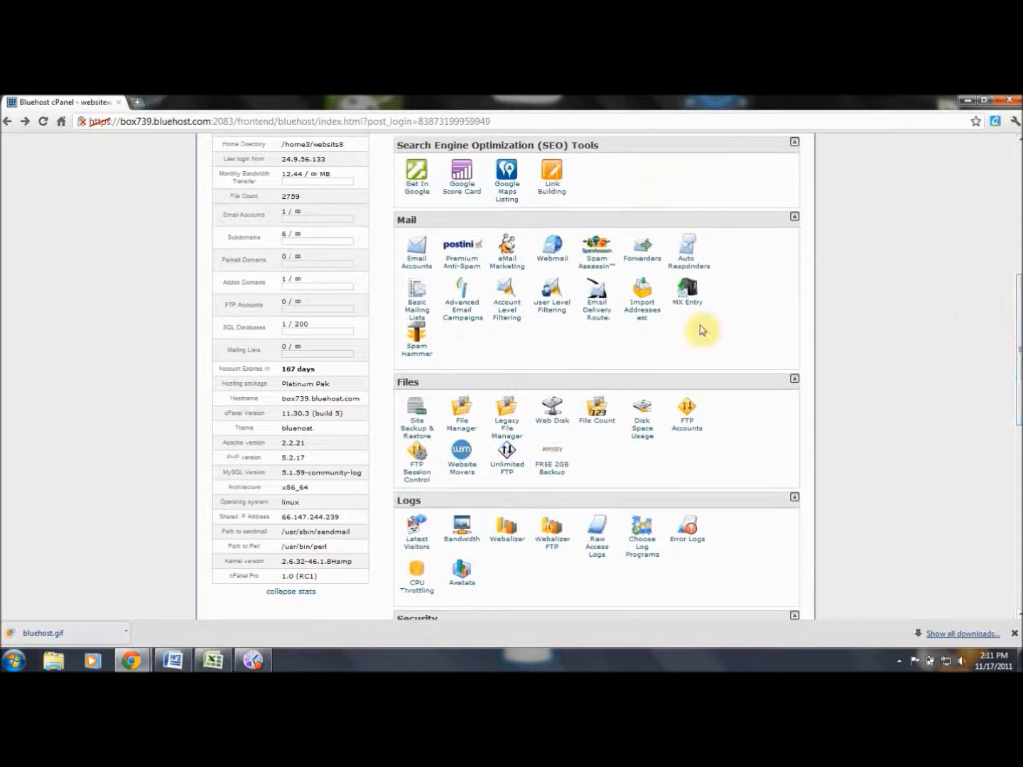
Open Postini Premium Anti-Spam and scroll to the mailbox list showing Postini not enabled.
click(458, 272)
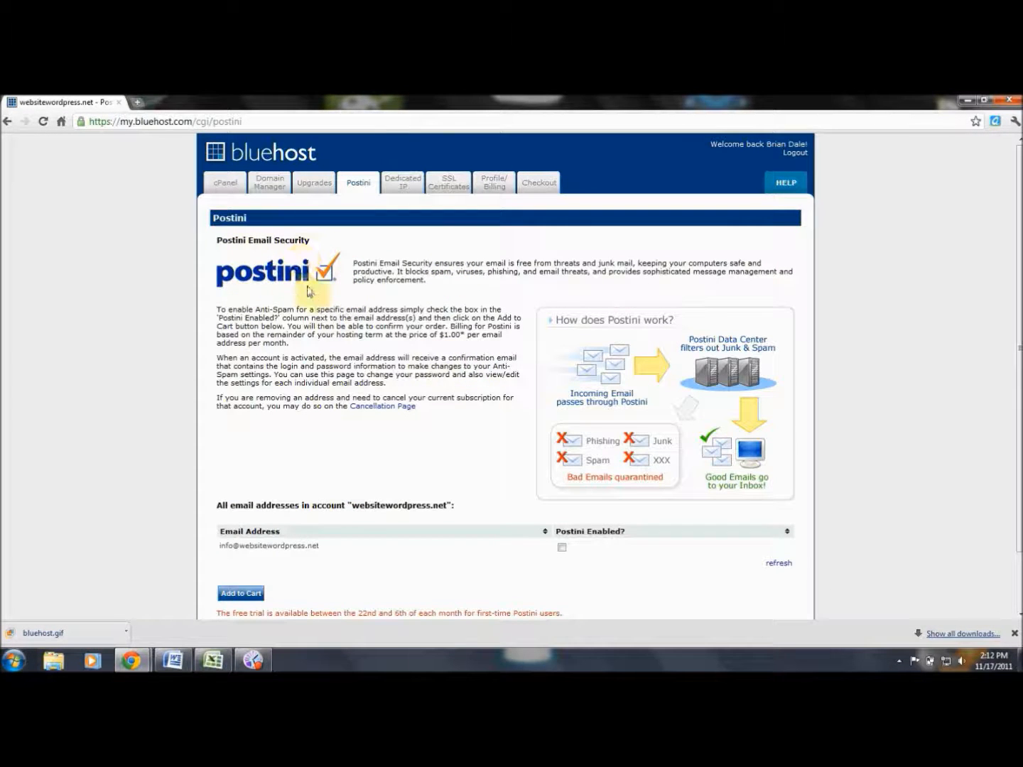
scroll(712, 255, down, 2)
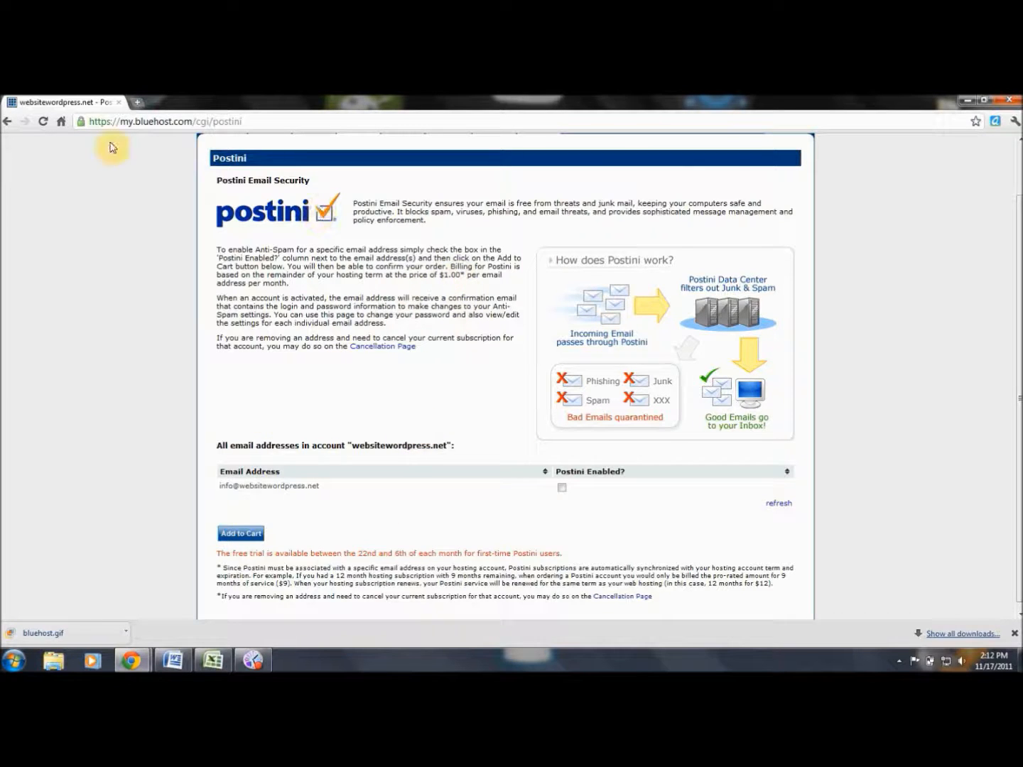
Go back to the cPanel home and launch eMail Marketing from the Mail section.
click(7, 124)
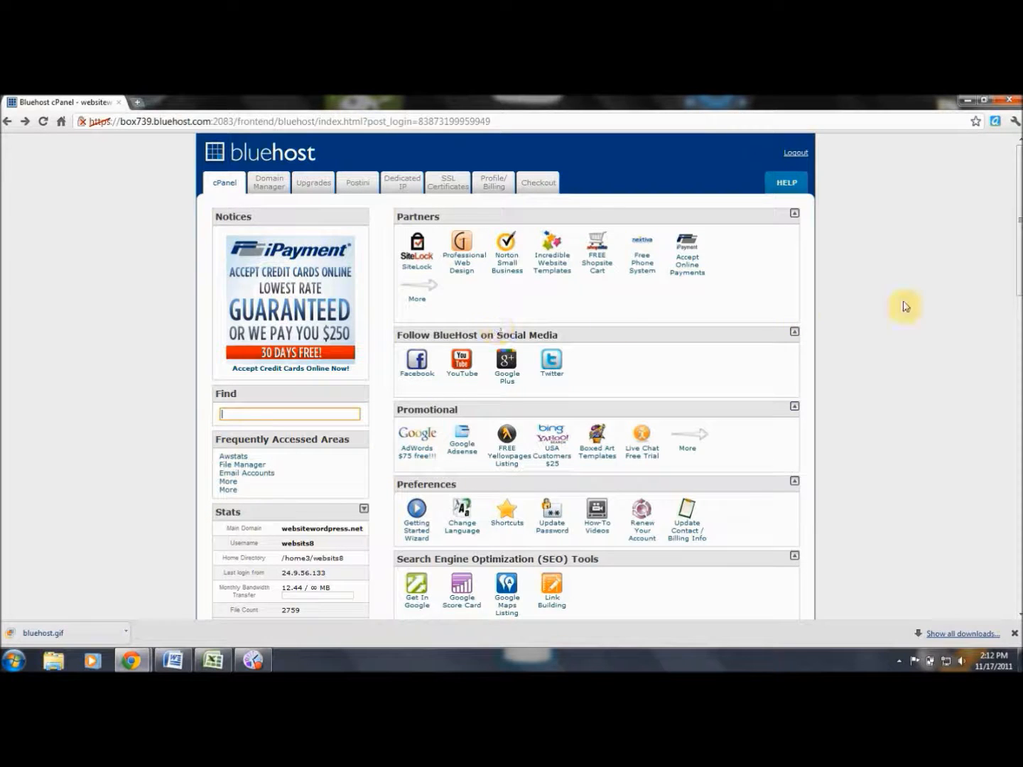
scroll(1017, 276, down, 5)
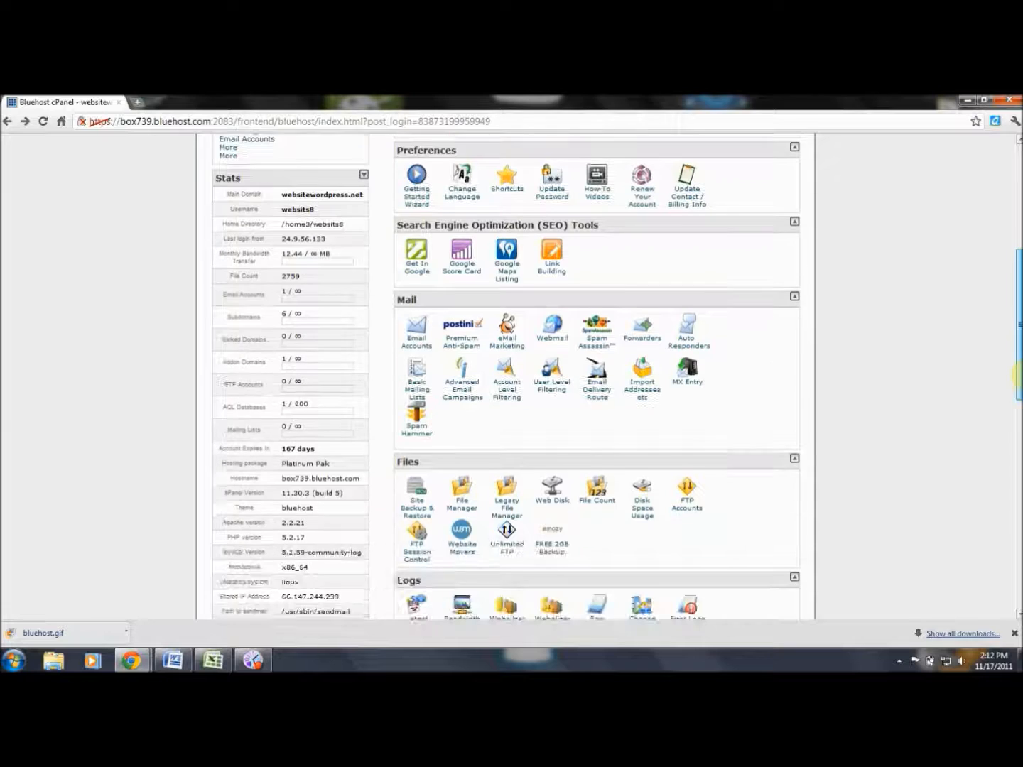
click(516, 342)
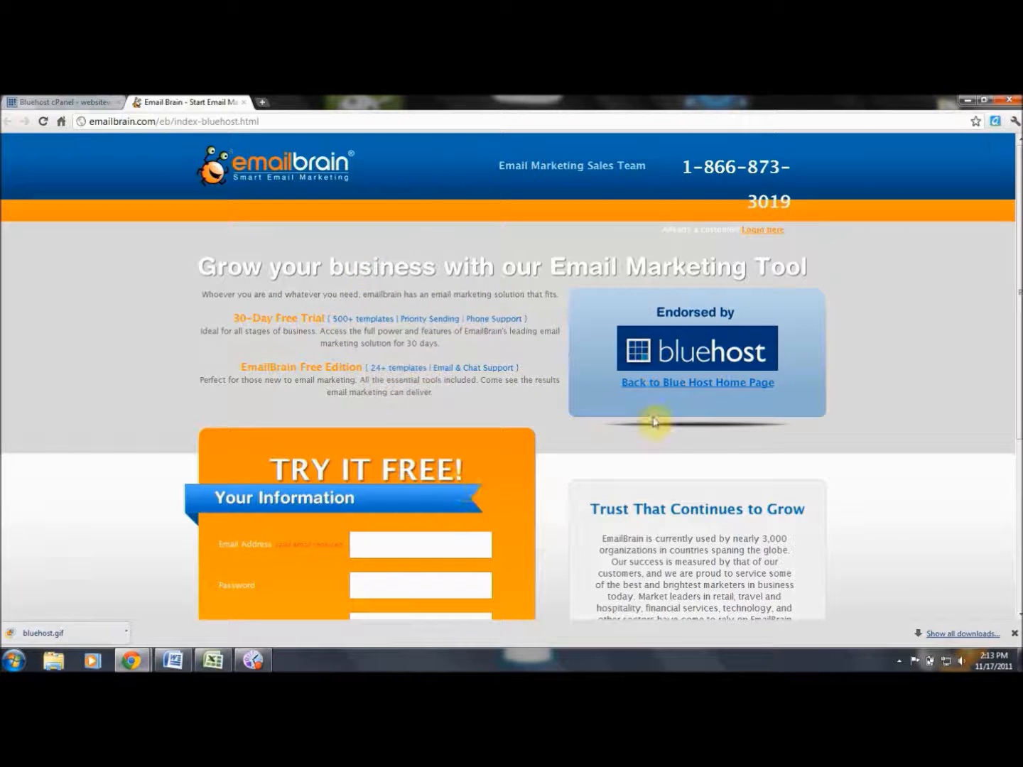
Scroll through the EmailBrain 30-Day Free Trial landing page and back up.
drag(1019, 256, 1020, 273)
drag(1020, 347, 1019, 348)
drag(1020, 441, 1019, 265)
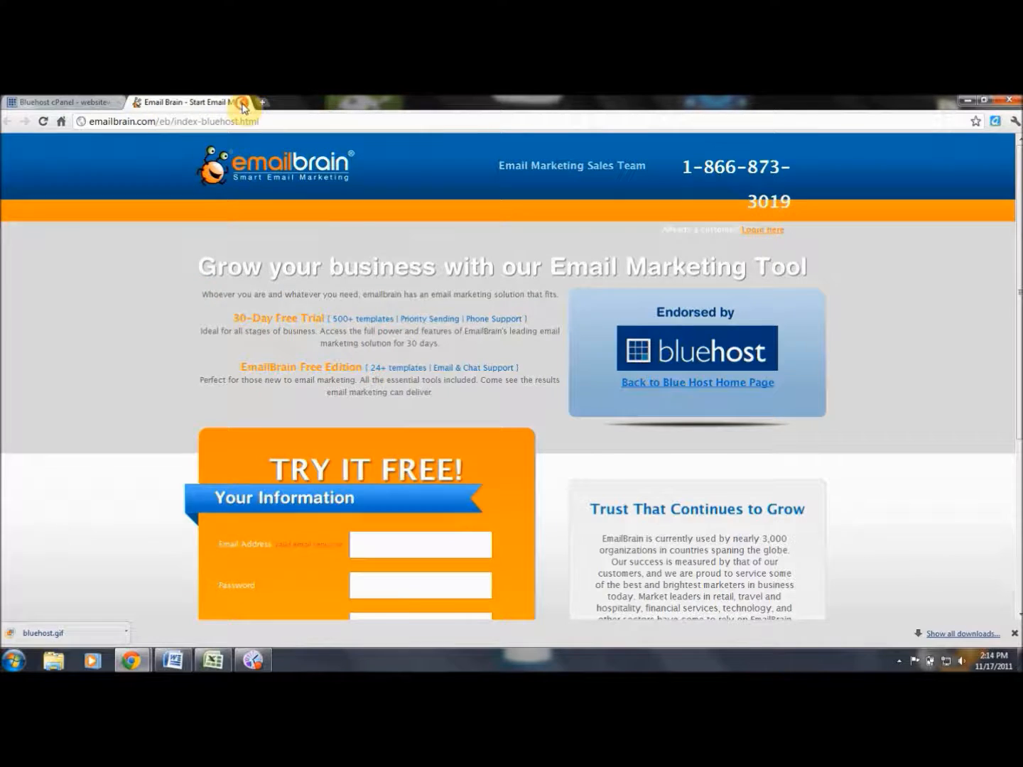
Close the EmailBrain tab to return to Bluehost cPanel.
click(245, 103)
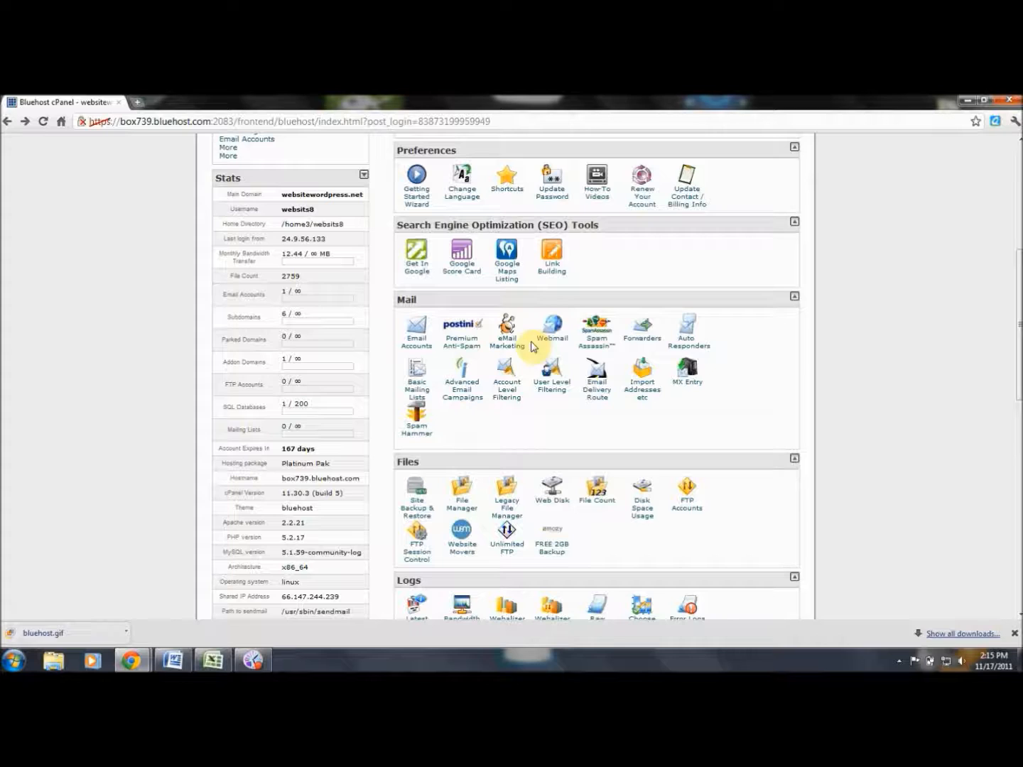
Open Webmail and sign in with the websitewordpress.net mailbox's email address and password.
click(551, 327)
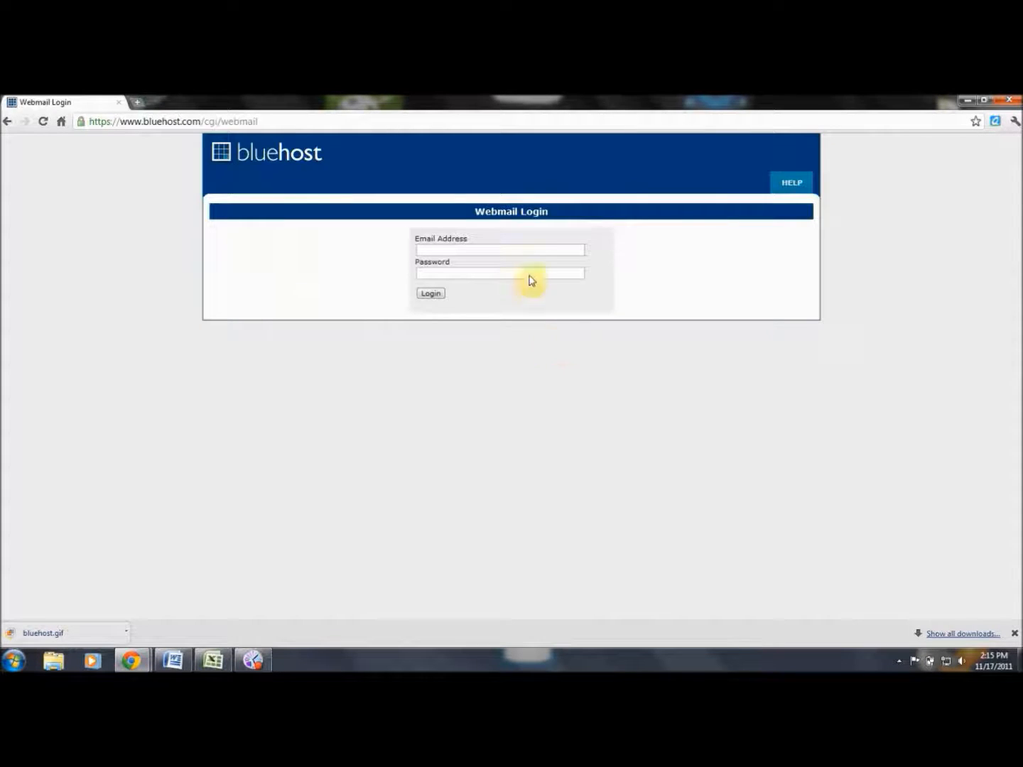
click(507, 254)
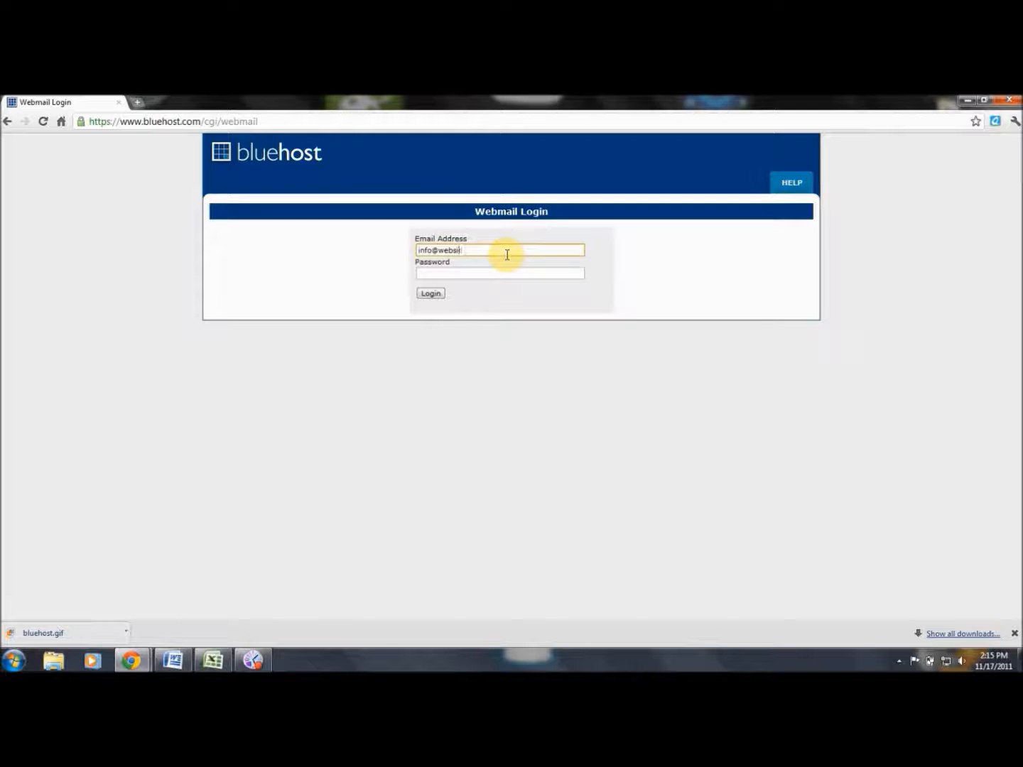
click(508, 273)
text(*********)
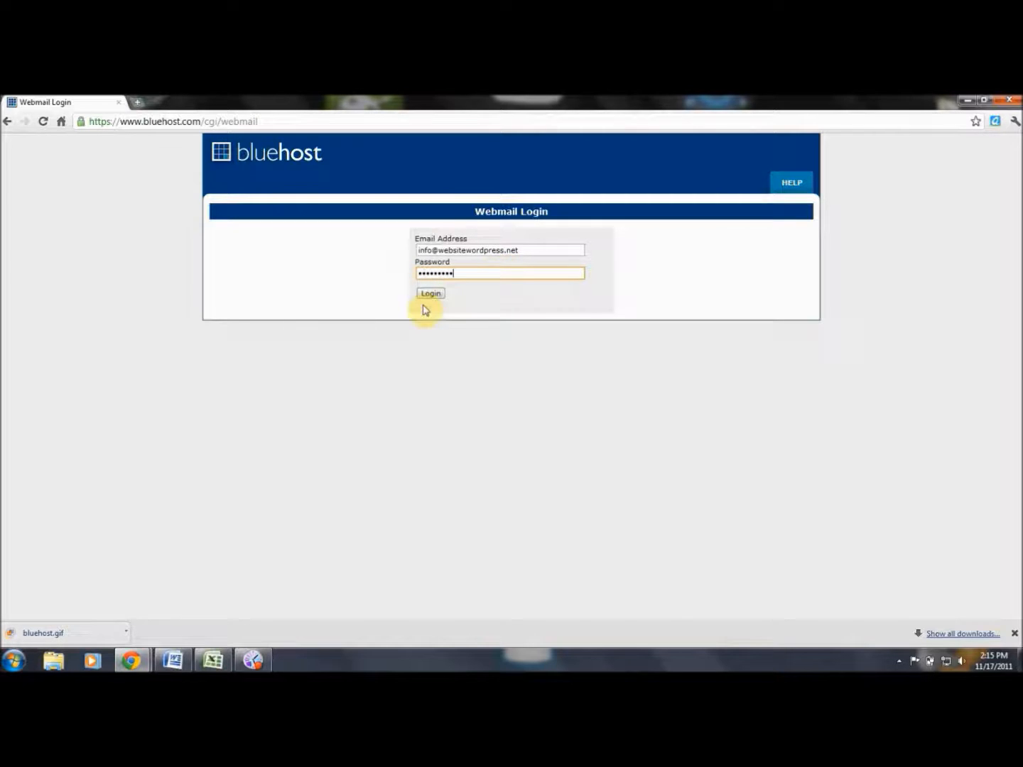
click(436, 294)
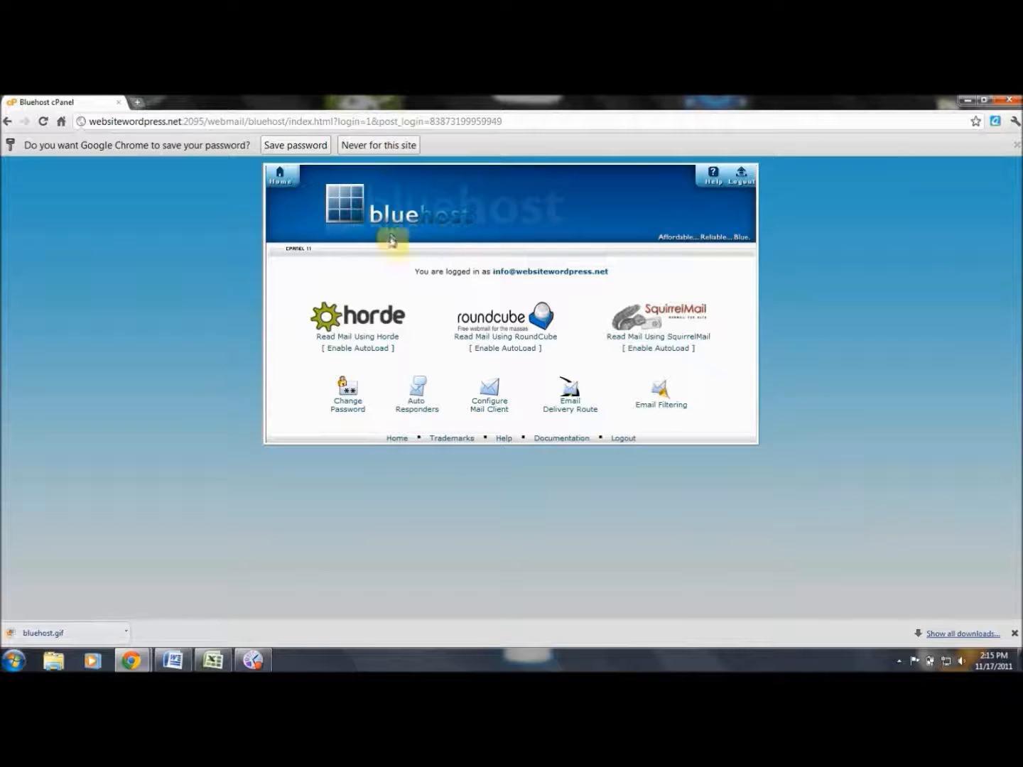
Go back twice past the webmail login to the cPanel home dashboard, scrolling down to Mail and back up.
click(8, 122)
click(9, 123)
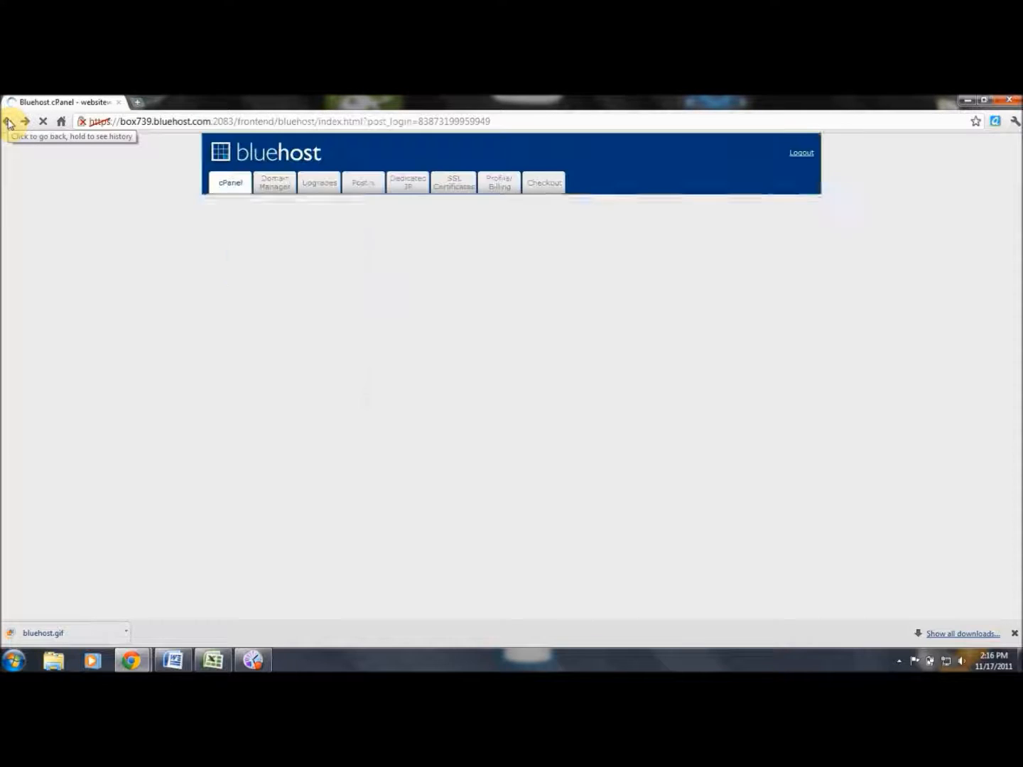
drag(1012, 235, 1017, 391)
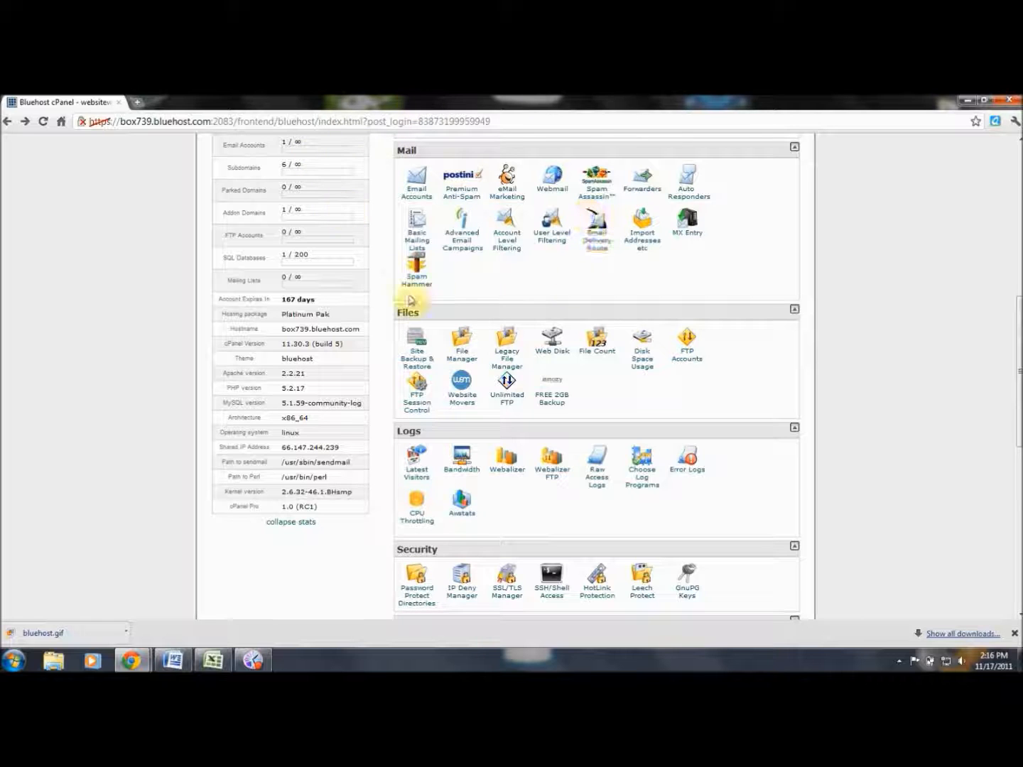
drag(1019, 313, 1018, 148)
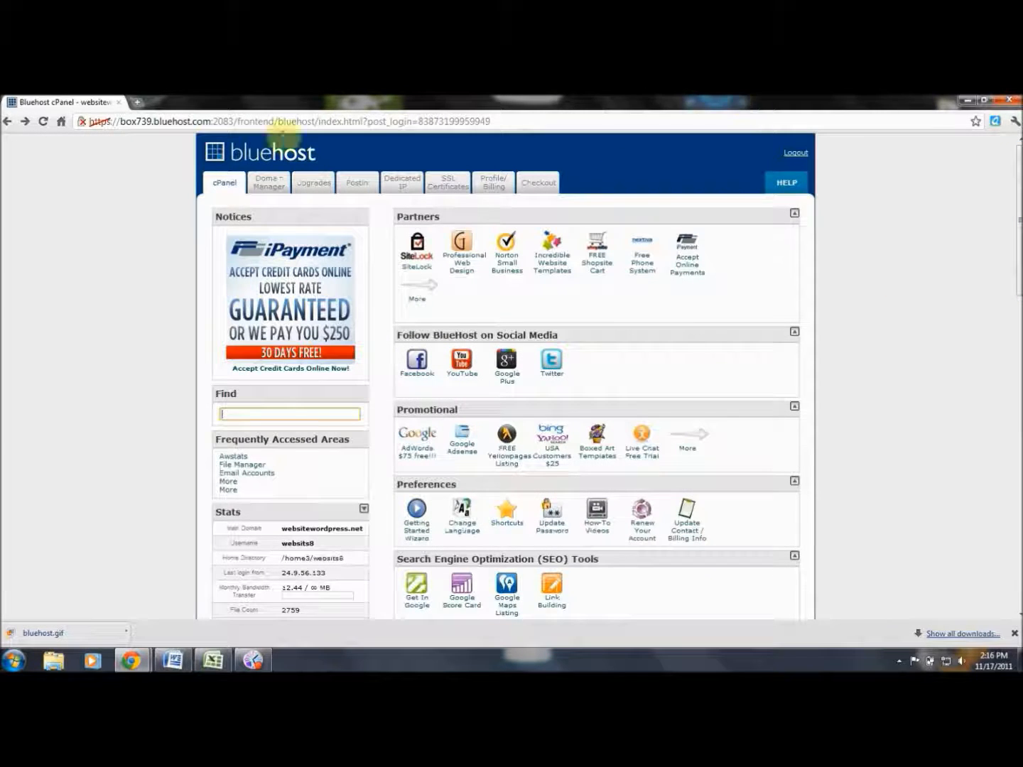